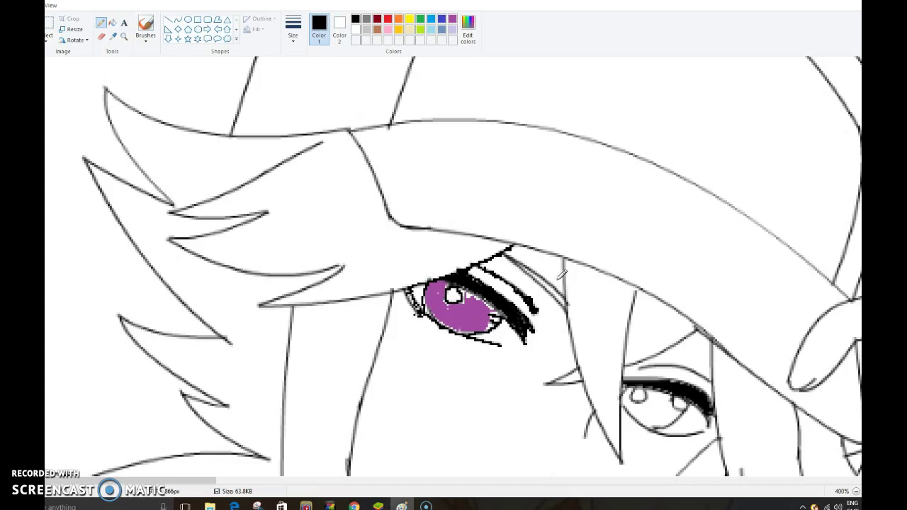
Step: Trace the hat brim edge and hair strand above the left eye with black pencil strokes
left_click_drag(512, 245, 526, 245)
mouse_move(524, 246)
left_mouse_down()
mouse_move(569, 260)
mouse_move(569, 287)
mouse_move(568, 256)
mouse_move(566, 271)
left_mouse_up()
key("ctrl+z")
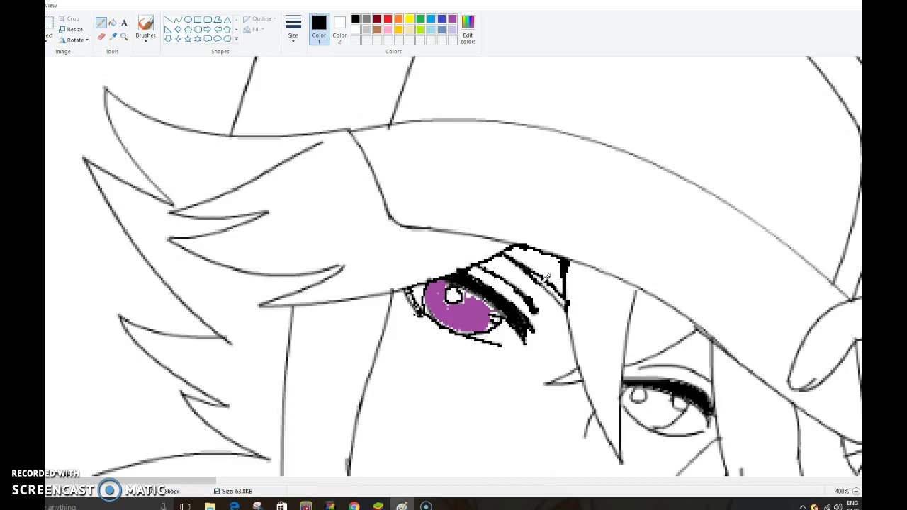
left_click_drag(567, 300, 568, 312)
Step: Touch up the left eye's purple iris and darken the eye's outline in black
left_click(451, 20)
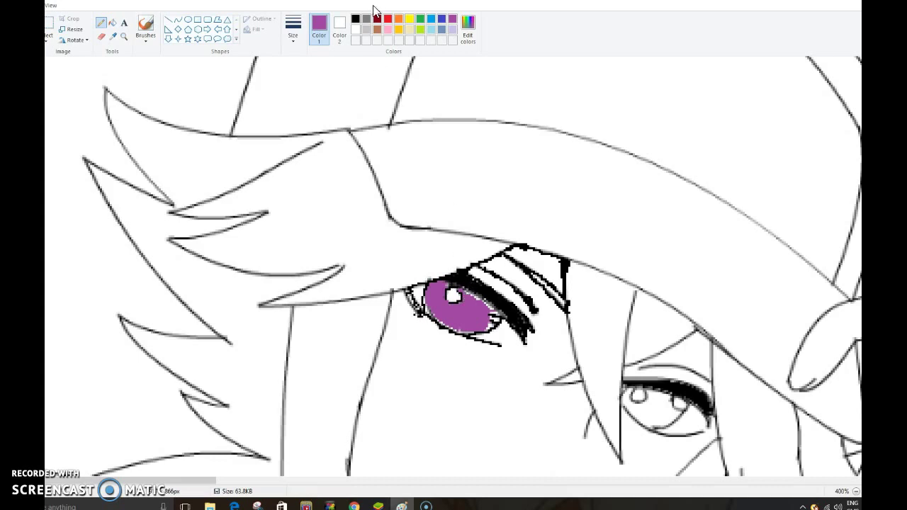
left_click(354, 20)
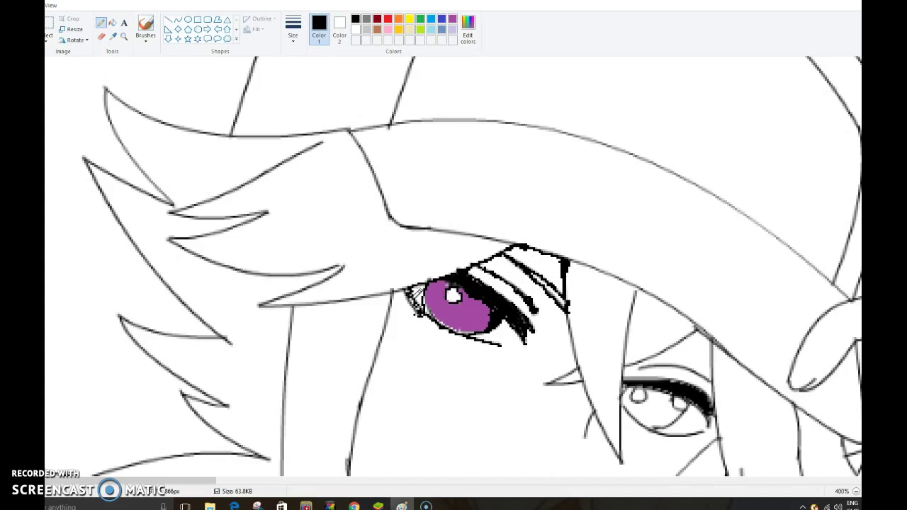
left_click_drag(417, 301, 415, 293)
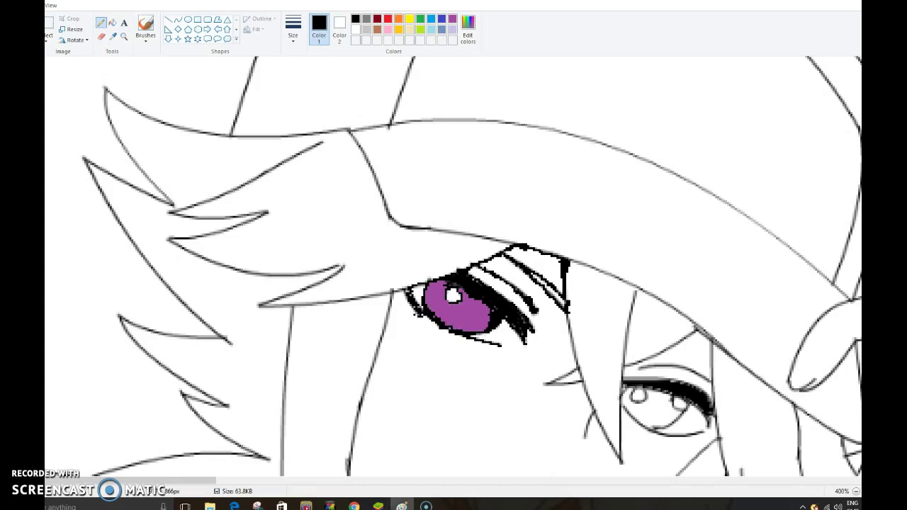
Step: Review the whole drawing at reduced zoom and return to a 400% close-up of the face
left_click(856, 496)
left_click(856, 496)
left_click(855, 495)
left_click(855, 496)
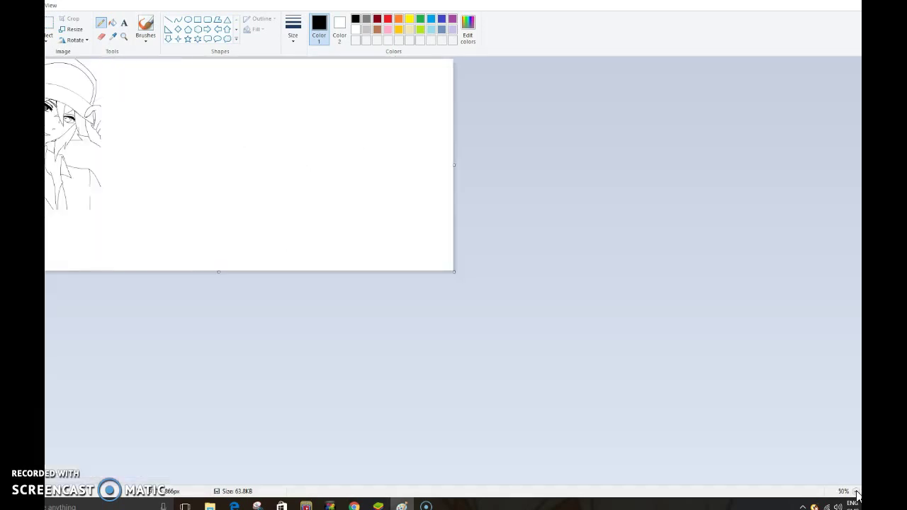
key("ctrl+Page_Up")
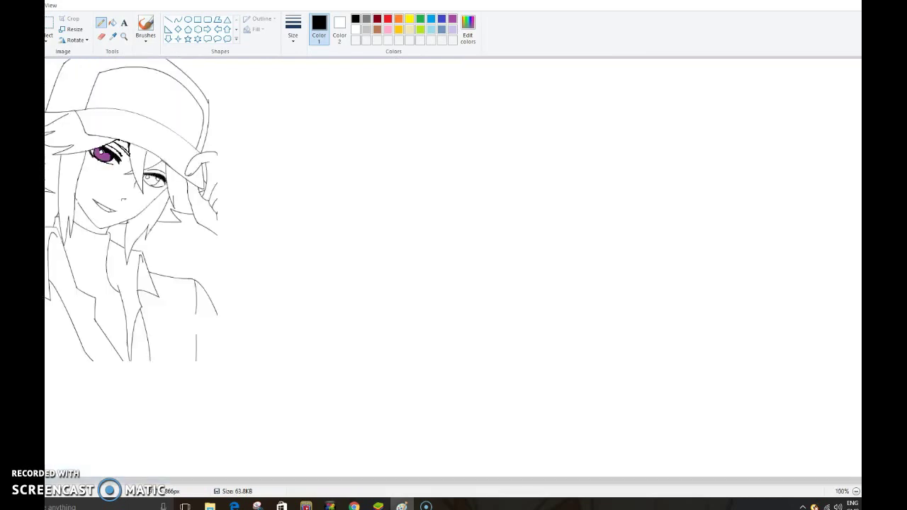
key("ctrl+Page_Up")
key("ctrl+Page_Up")
key("ctrl+Page_Up")
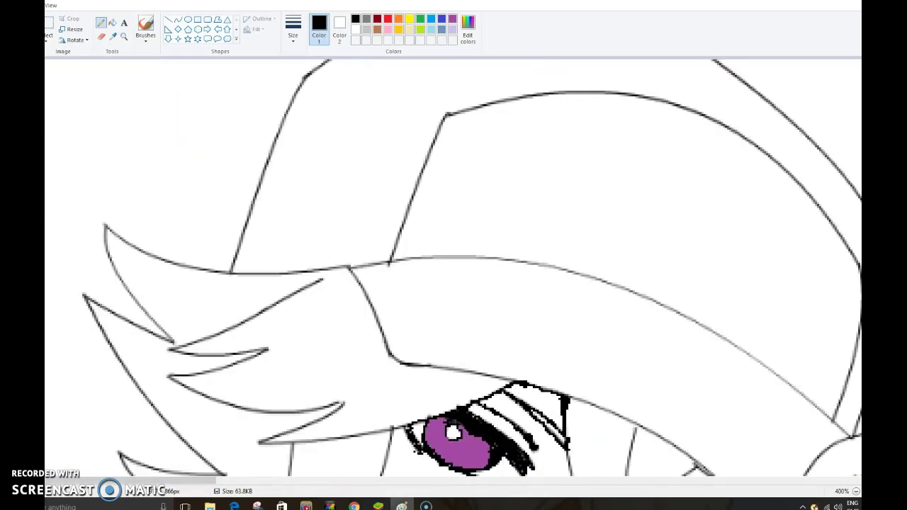
scroll(453, 267, "down", 5)
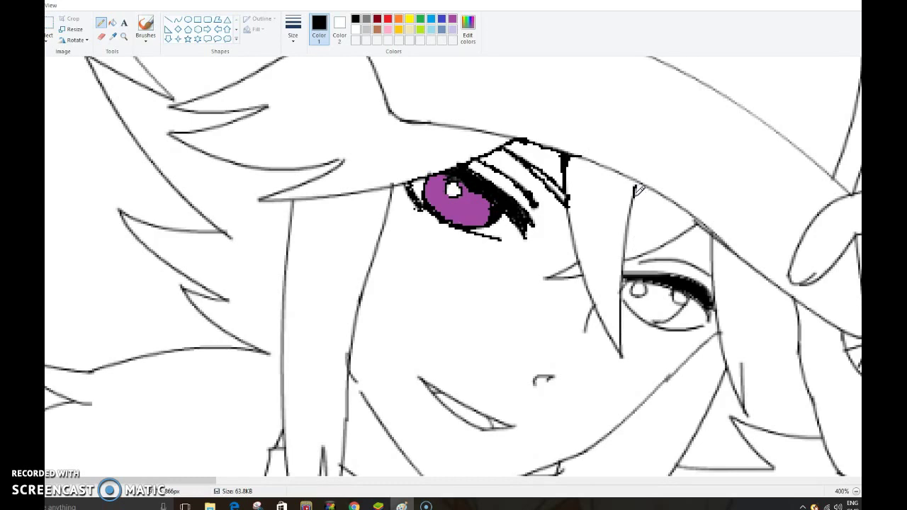
Step: Trace the pointed hair strand between the eyes and its small side tip with black pencil strokes
left_click_drag(632, 187, 634, 200)
left_click_drag(628, 217, 626, 239)
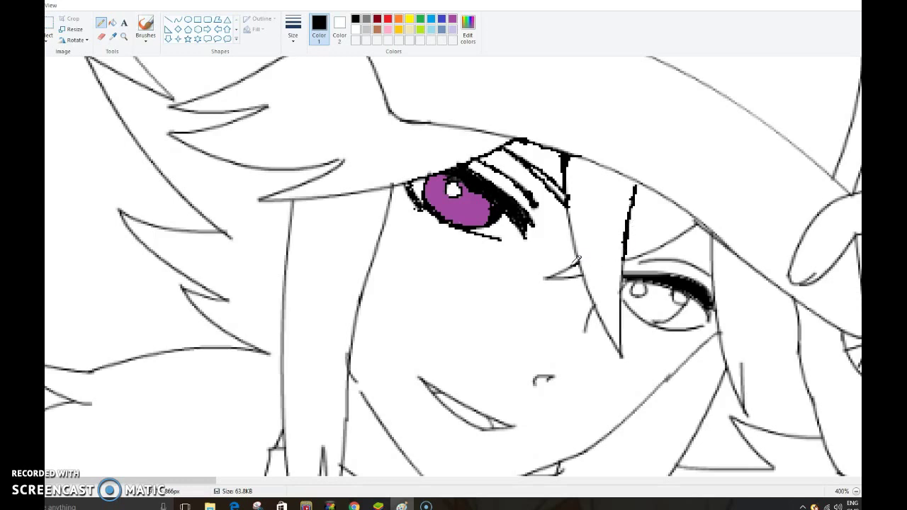
left_click_drag(571, 263, 562, 269)
left_click_drag(543, 278, 575, 271)
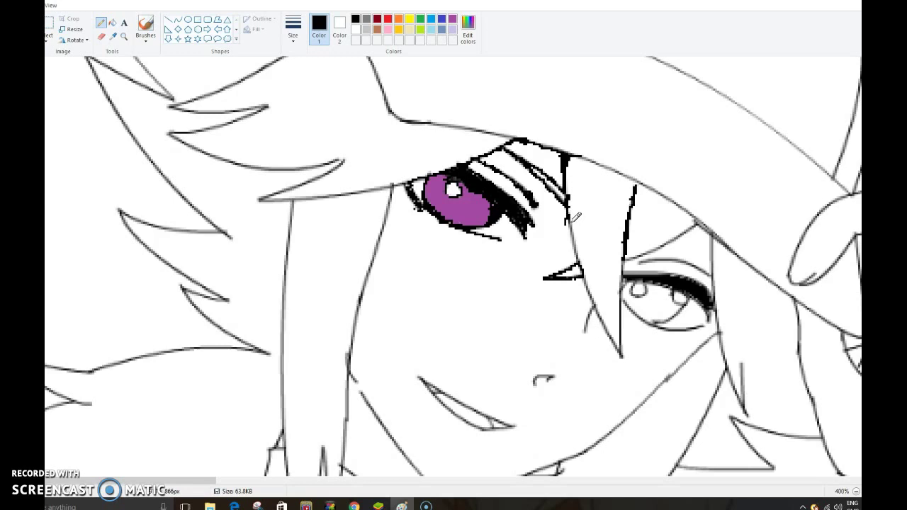
left_click_drag(569, 226, 567, 221)
left_click_drag(622, 281, 621, 329)
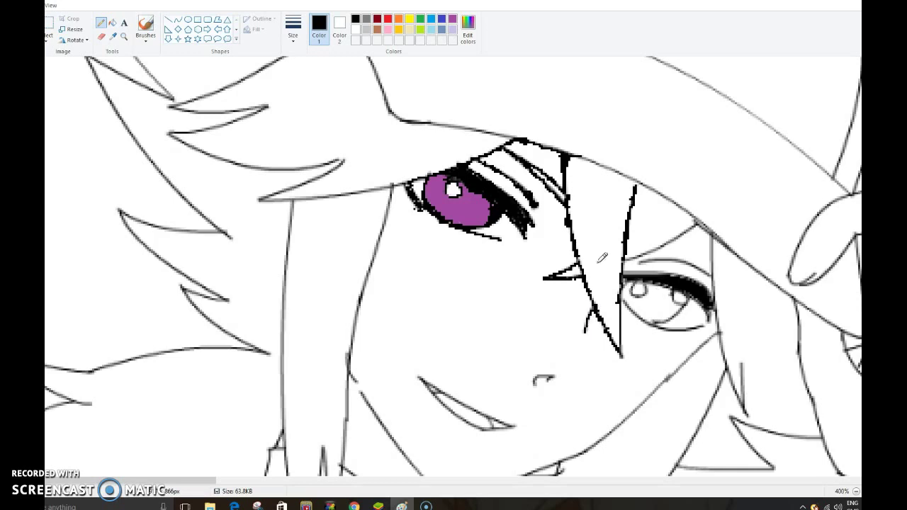
Step: Fill the right eye's iris with purple
left_click(113, 23)
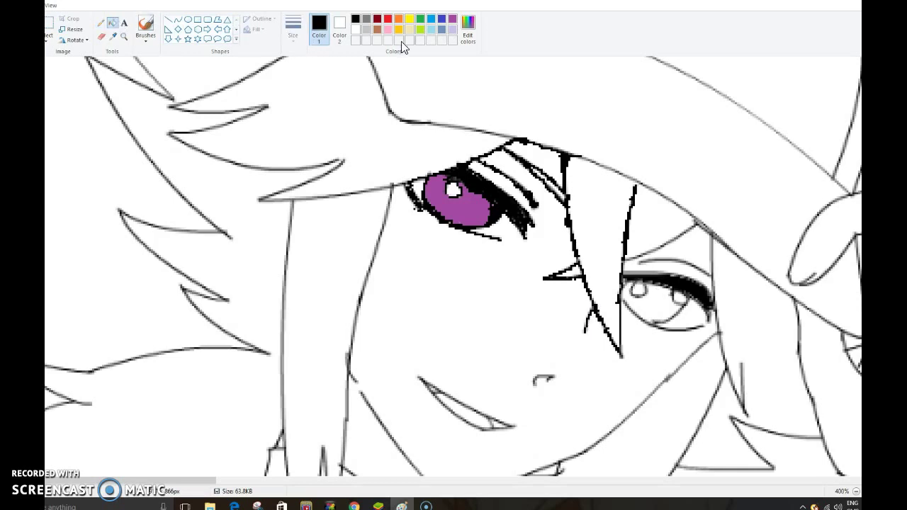
left_click(453, 20)
left_click(658, 299)
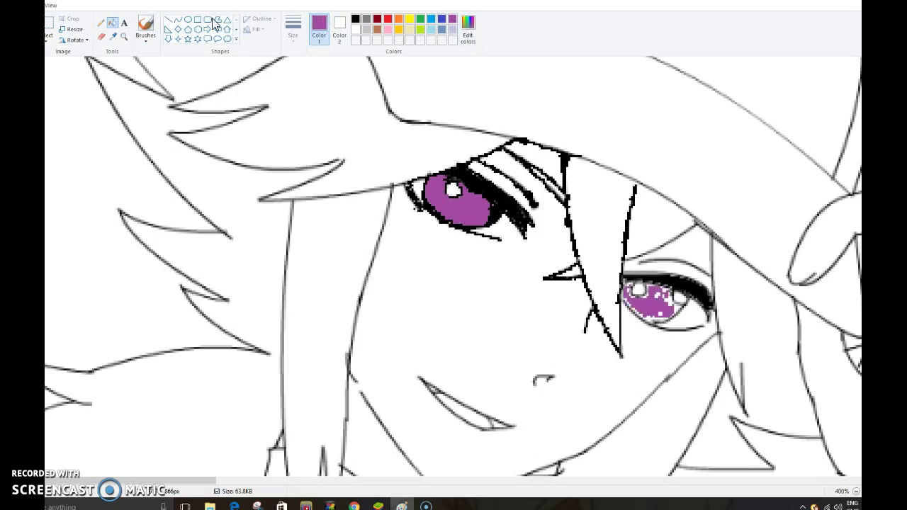
Step: Color the white gaps left in the right iris with purple pencil strokes, keeping the highlights white
left_click(101, 23)
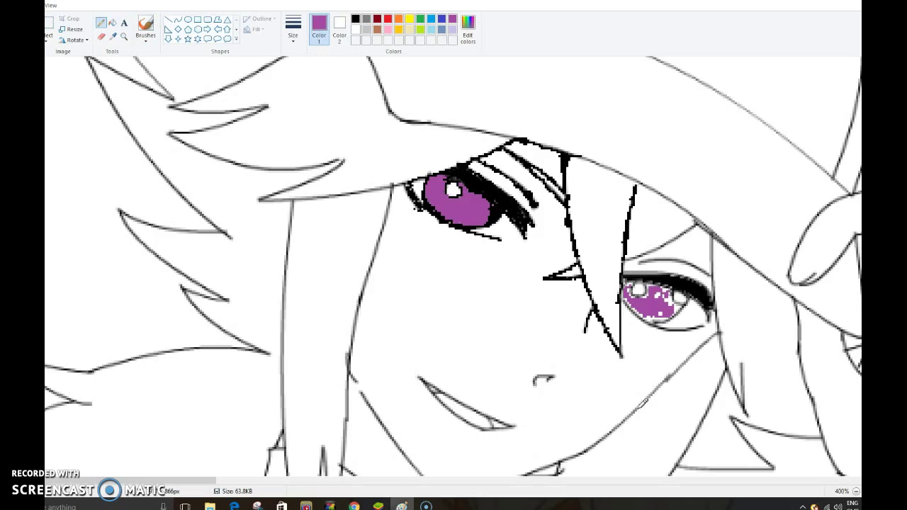
mouse_move(630, 294)
left_mouse_down()
mouse_move(654, 313)
mouse_move(665, 289)
left_mouse_up()
left_click_drag(670, 292, 678, 300)
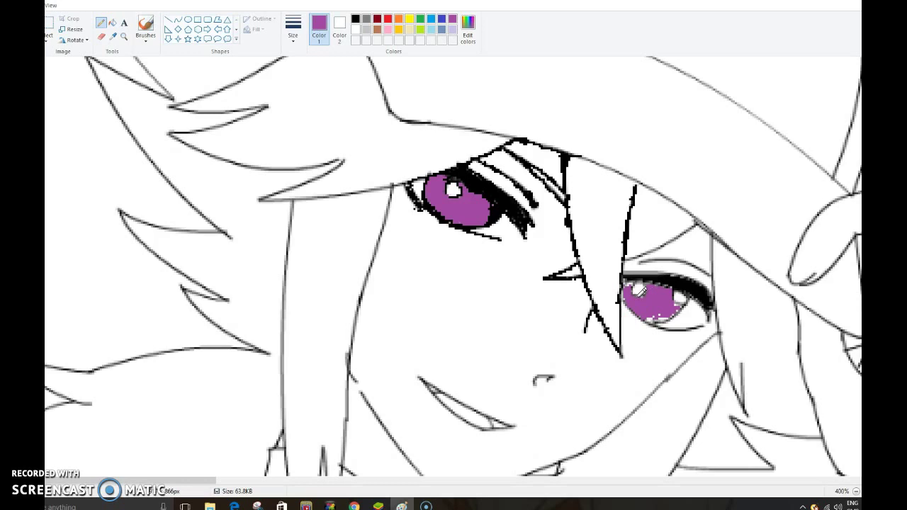
left_click_drag(678, 303, 674, 312)
left_click_drag(673, 313, 658, 311)
Step: Outline the right eye in black, including the iris edge, lower lid, outer corner and upper lash line
left_click(356, 22)
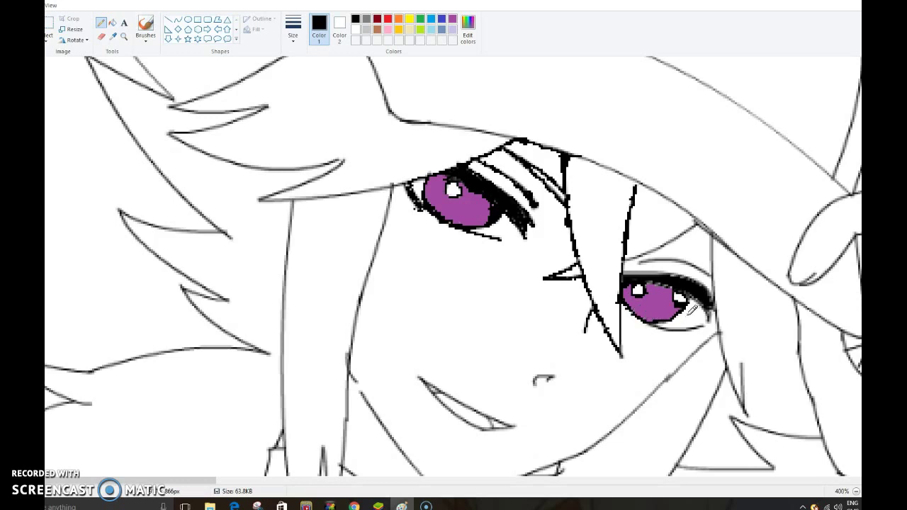
left_click_drag(694, 291, 711, 316)
left_click_drag(708, 323, 658, 319)
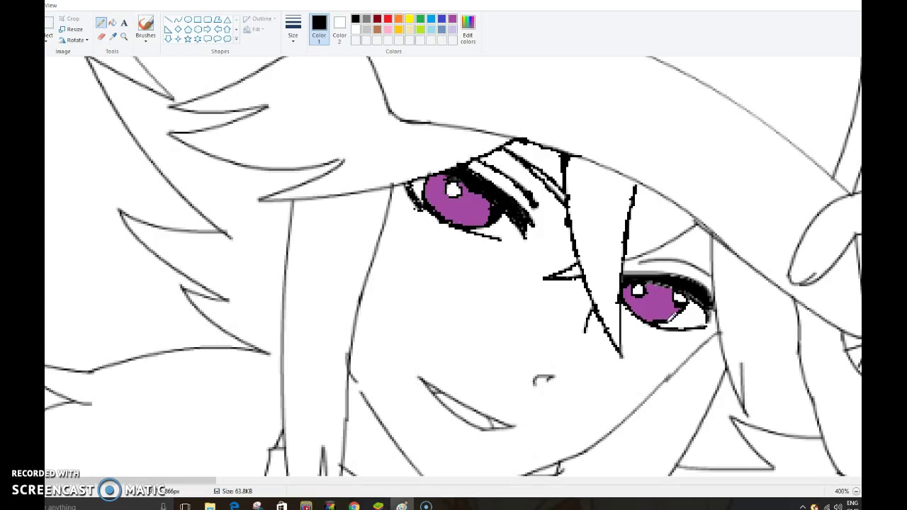
mouse_move(686, 323)
left_mouse_down()
mouse_move(658, 324)
mouse_move(709, 320)
mouse_move(717, 305)
left_mouse_up()
mouse_move(626, 271)
left_mouse_down()
mouse_move(652, 273)
mouse_move(633, 275)
mouse_move(691, 276)
left_mouse_up()
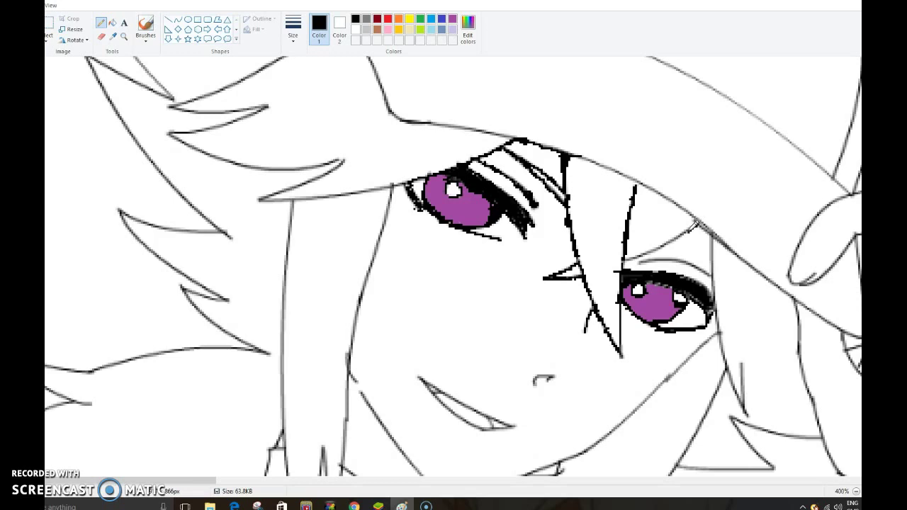
Step: Trace the slanted line, hat brim edge and eyelid crease above the right eye in black
left_click_drag(676, 234, 628, 254)
left_click_drag(665, 246, 689, 229)
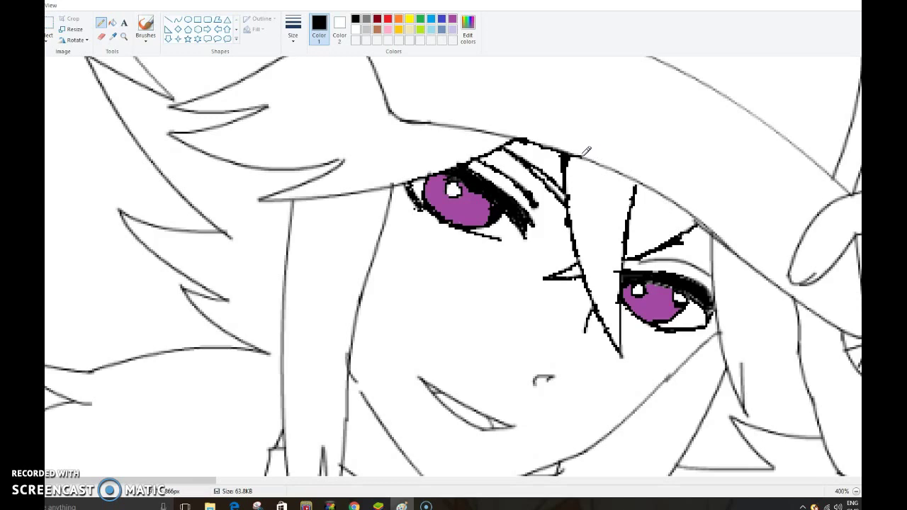
left_click_drag(594, 160, 628, 171)
mouse_move(619, 166)
left_mouse_down()
mouse_move(694, 211)
mouse_move(677, 194)
mouse_move(657, 183)
mouse_move(714, 228)
mouse_move(701, 212)
left_mouse_up()
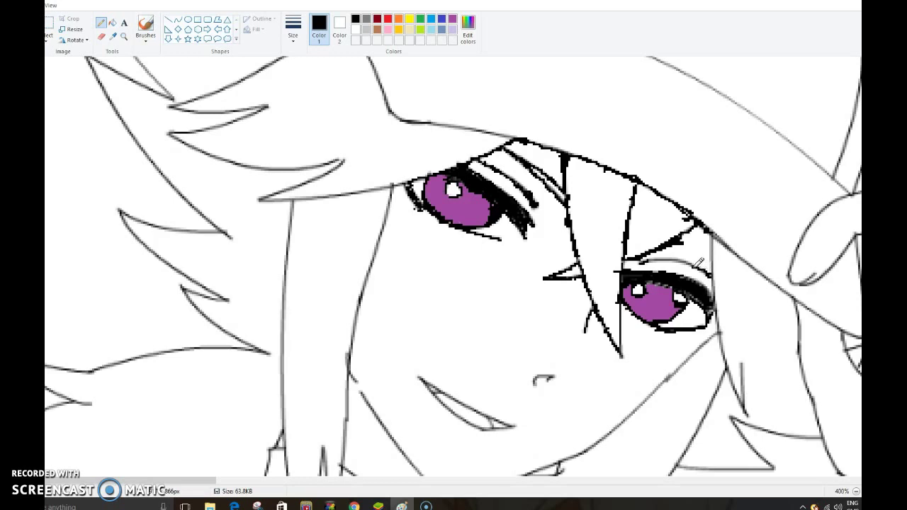
mouse_move(657, 256)
left_mouse_down()
mouse_move(695, 259)
mouse_move(641, 257)
mouse_move(652, 255)
left_mouse_up()
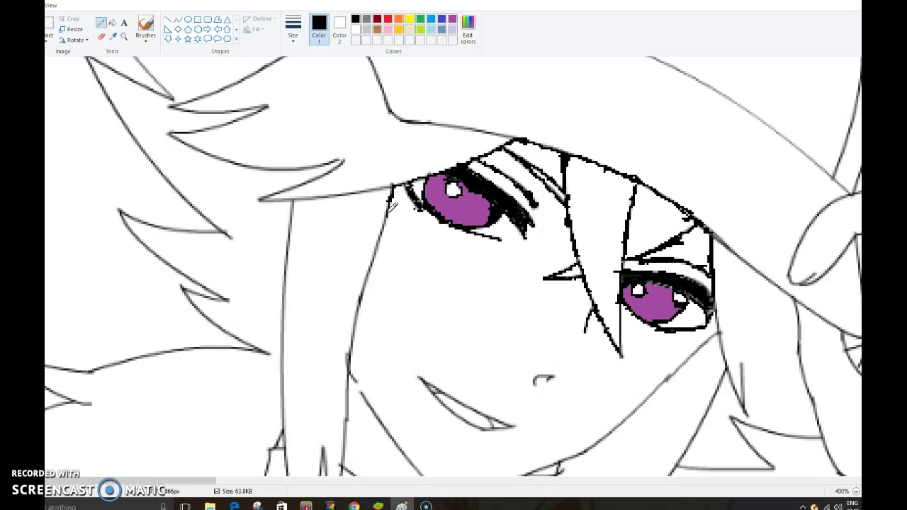
Step: Trace the hair line along the left side of the face in black, from the hat brim down to the cheek
left_click_drag(391, 206, 383, 226)
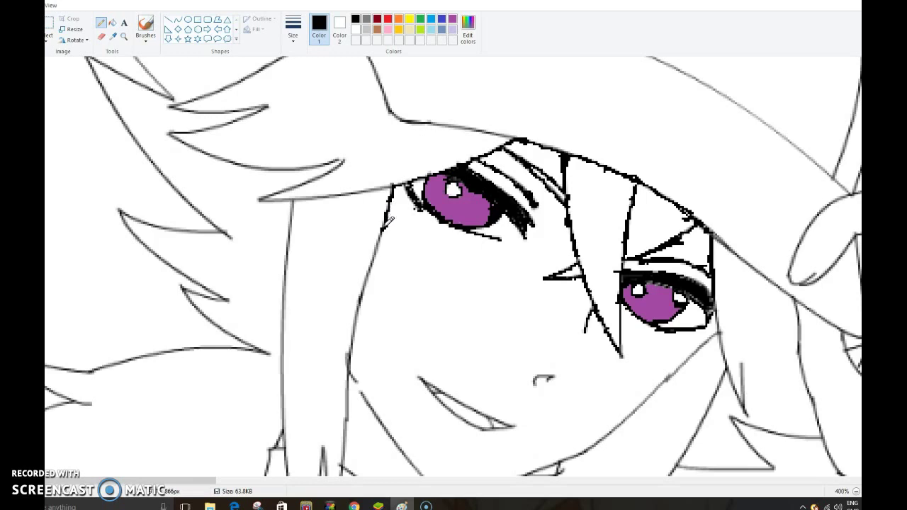
left_click_drag(386, 221, 379, 234)
left_click_drag(380, 237, 380, 250)
left_click_drag(379, 244, 367, 287)
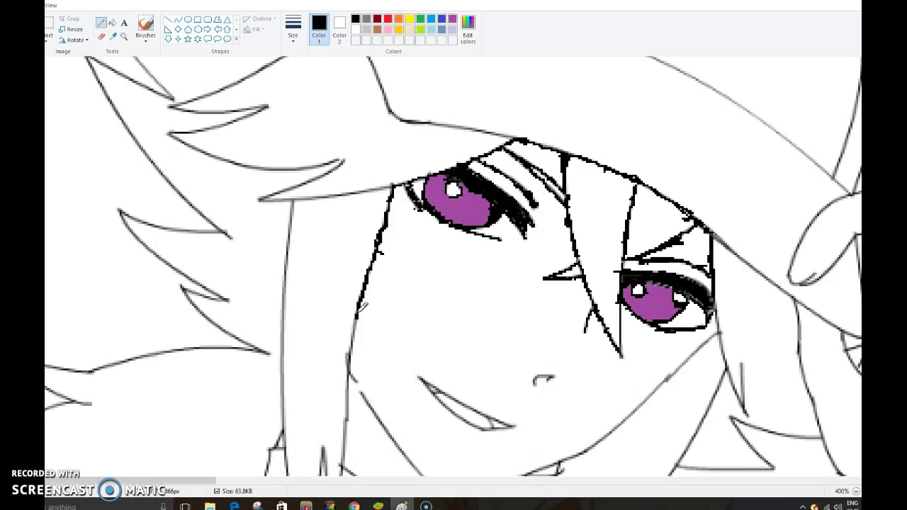
left_click_drag(360, 305, 351, 333)
key("ctrl+z")
left_click_drag(361, 301, 354, 347)
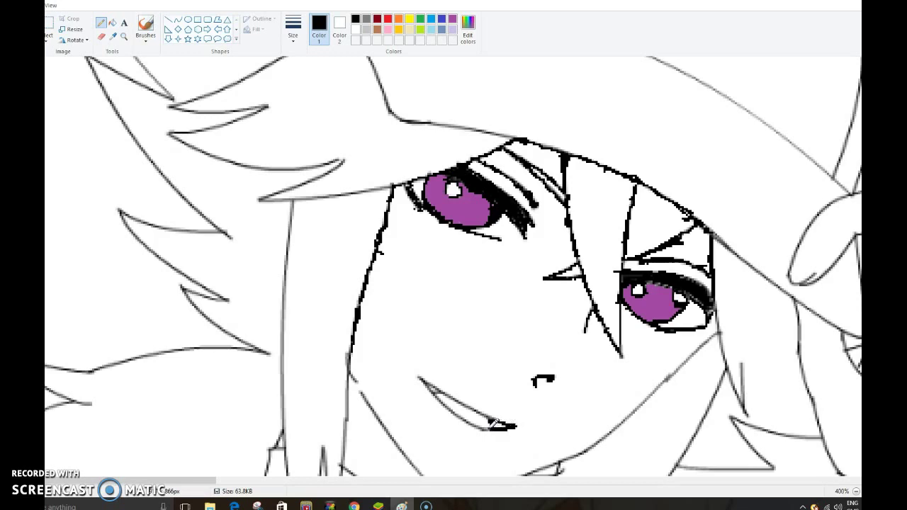
Step: Trace the mouth's lower edge and left corner with black pencil strokes
left_click_drag(489, 425, 480, 426)
left_click(450, 414)
key("ctrl+z")
mouse_move(444, 397)
left_mouse_down()
mouse_move(479, 422)
mouse_move(444, 406)
mouse_move(432, 383)
left_mouse_up()
left_click_drag(452, 402, 474, 419)
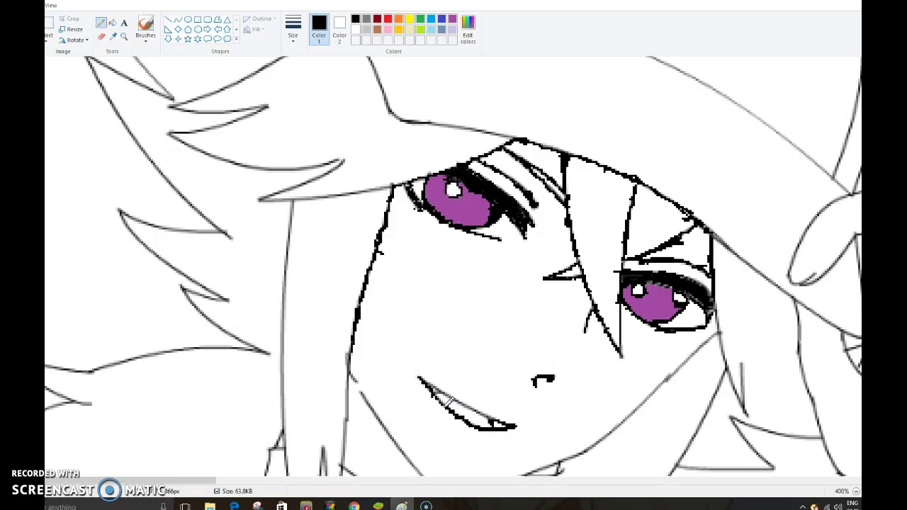
left_click_drag(433, 388, 439, 389)
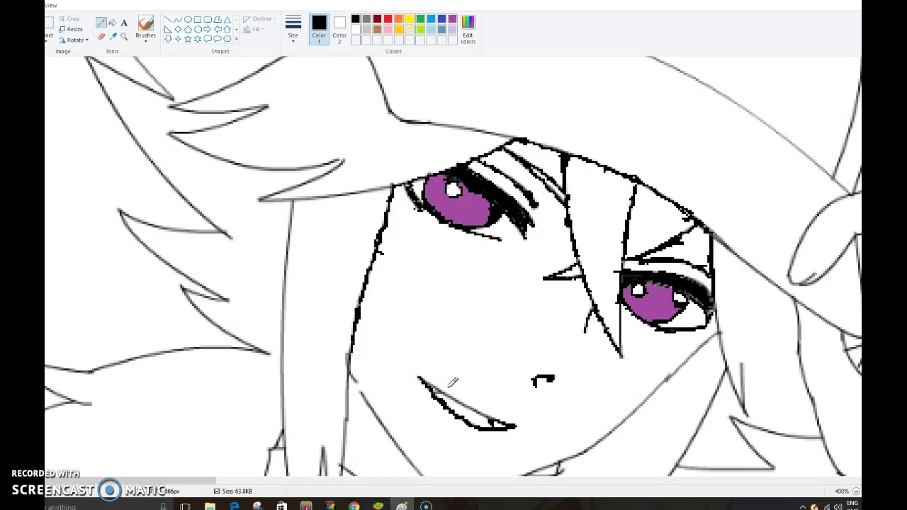